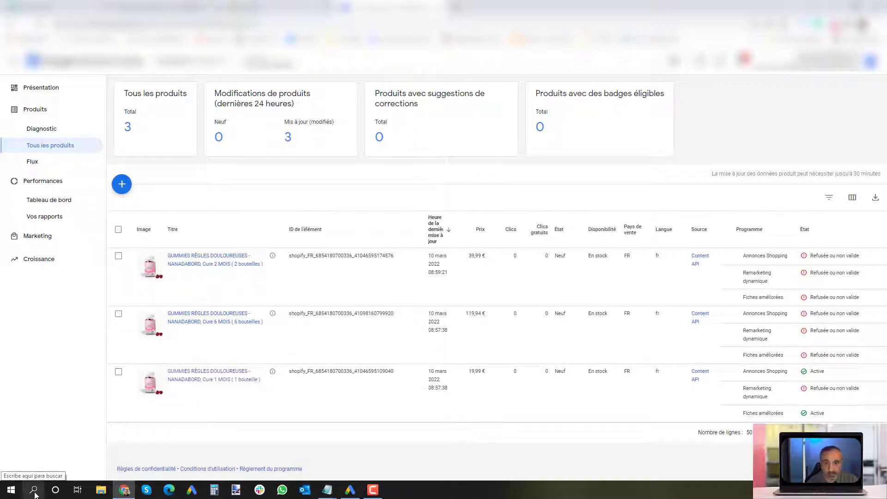
# - Start a supplemental feed named "GTIN Feed" in the product feeds, using Google Sheets as the import method
pyautogui.click(33, 162)
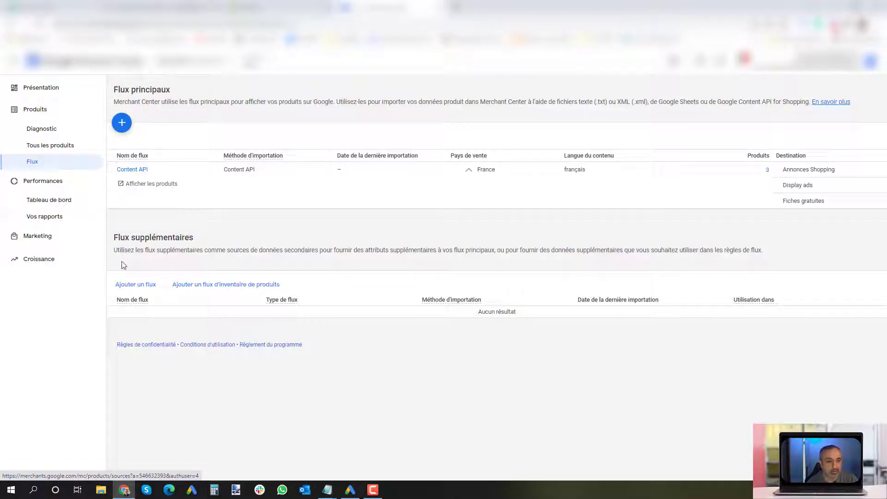
pyautogui.click(133, 285)
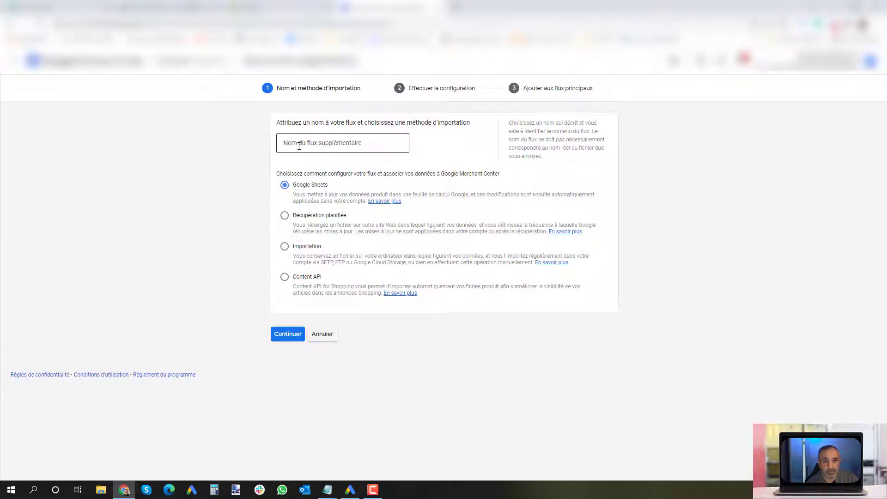
pyautogui.click(323, 143)
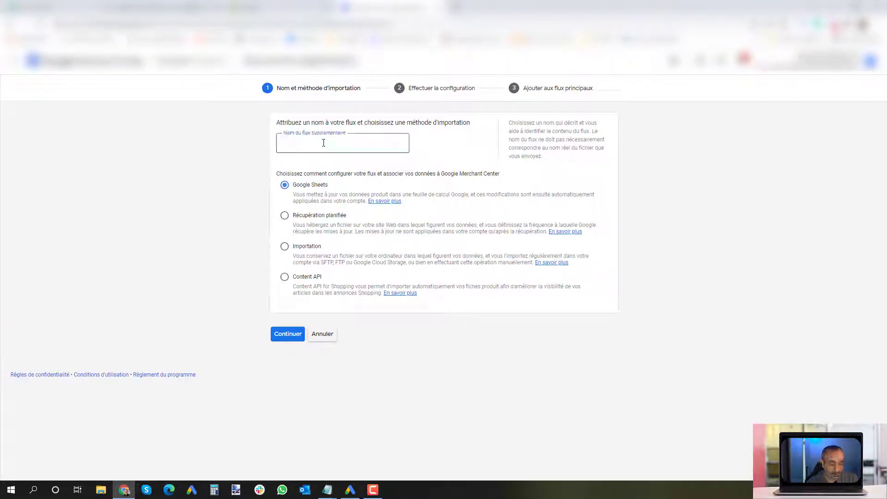
pyautogui.write('GTIN')
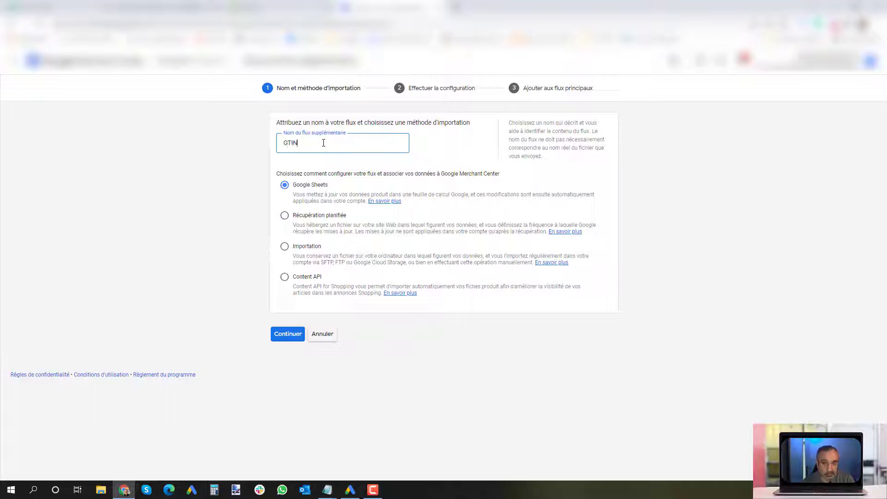
pyautogui.write(' Feed')
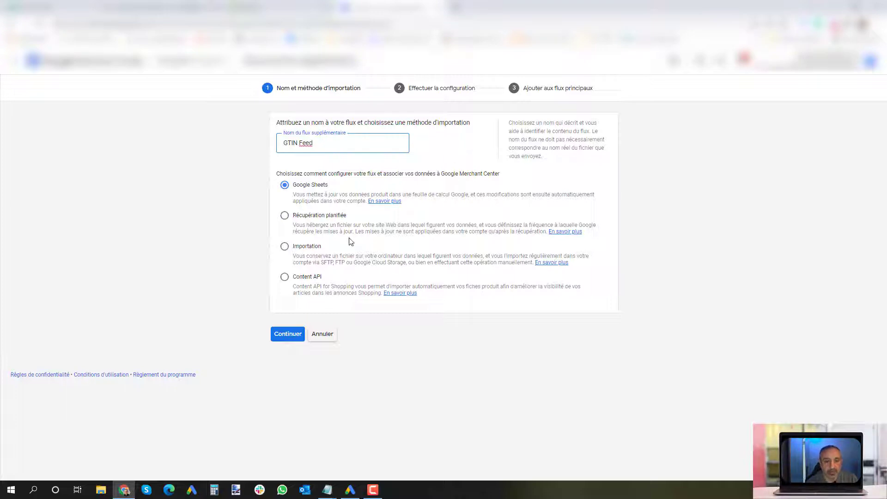
pyautogui.click(281, 336)
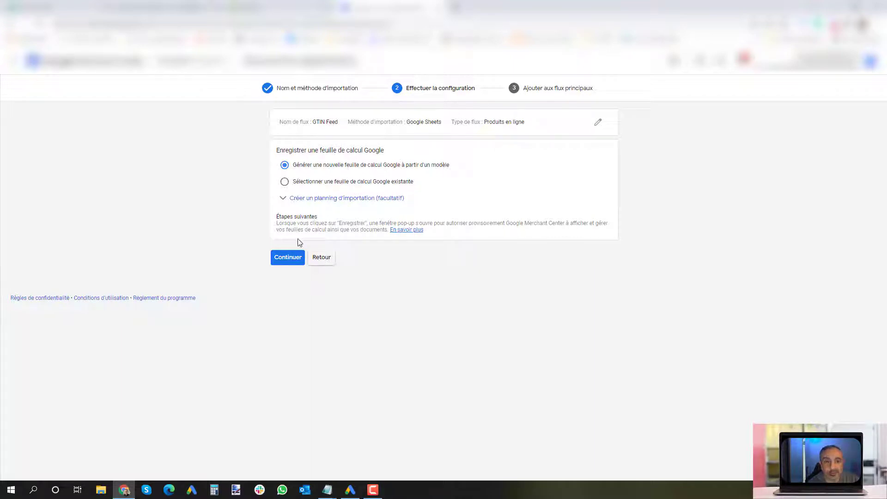
# - Generate a new Google spreadsheet from a template and create the feed linked to the Content API primary feed for France, français
pyautogui.click(290, 259)
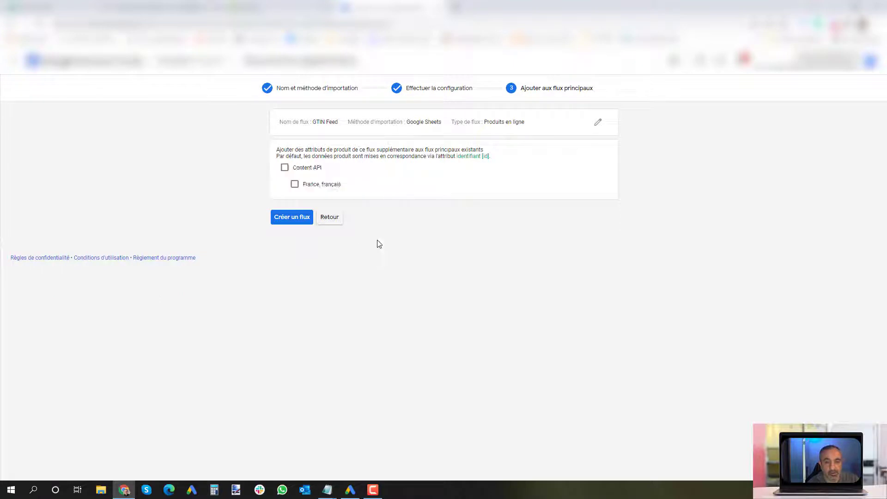
pyautogui.click(284, 169)
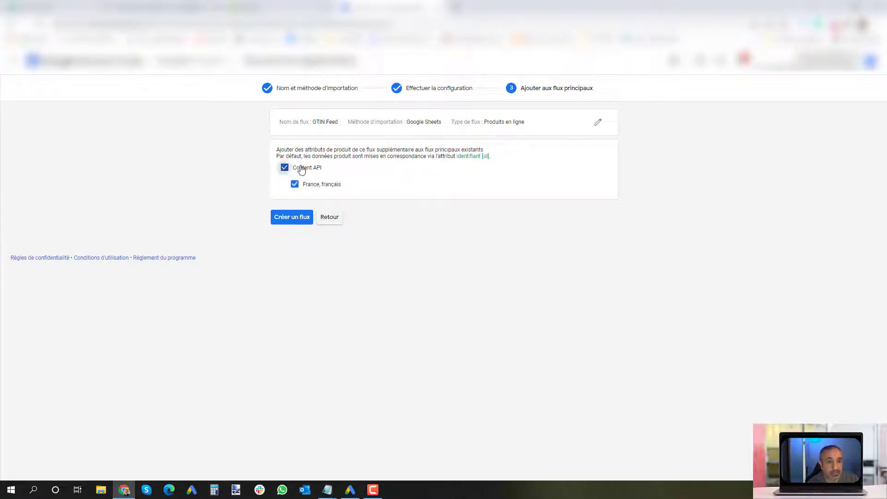
pyautogui.click(292, 219)
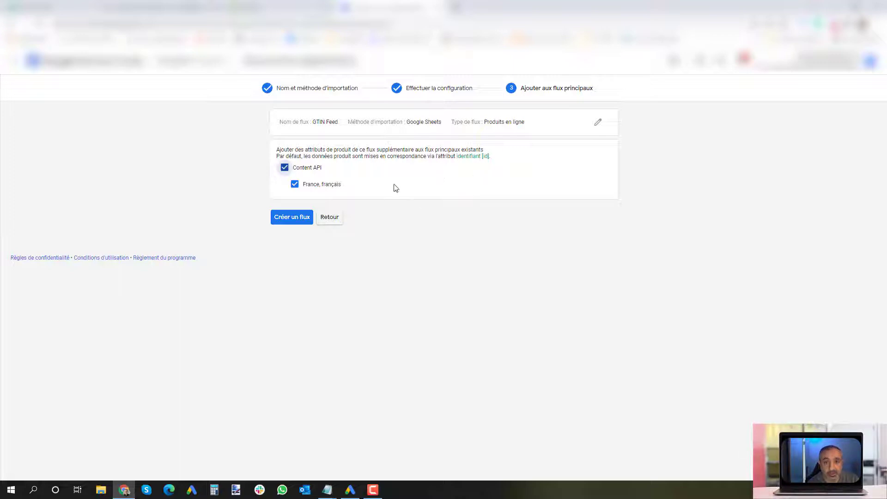
pyautogui.click(293, 219)
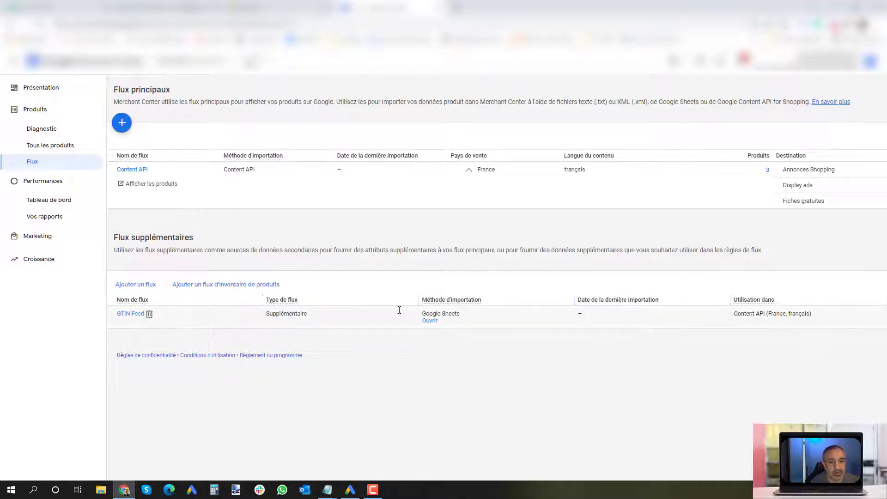
# - Open the GTIN Feed spreadsheet, then copy the three shopify_FR product IDs from the Notepad notes
pyautogui.click(428, 322)
pyautogui.moveTo(330, 494)
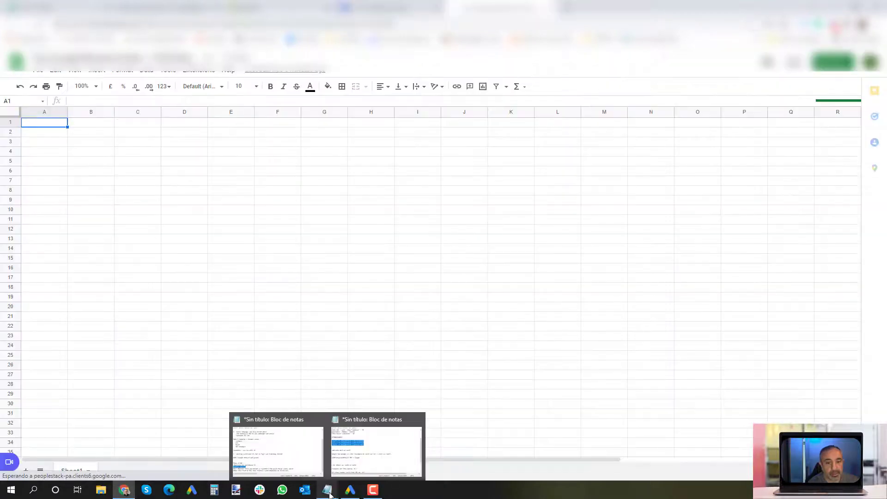
pyautogui.click(363, 458)
pyautogui.click(319, 271)
pyautogui.moveTo(316, 263); pyautogui.dragTo(164, 241)
pyautogui.hotkey('ctrl', 'c')
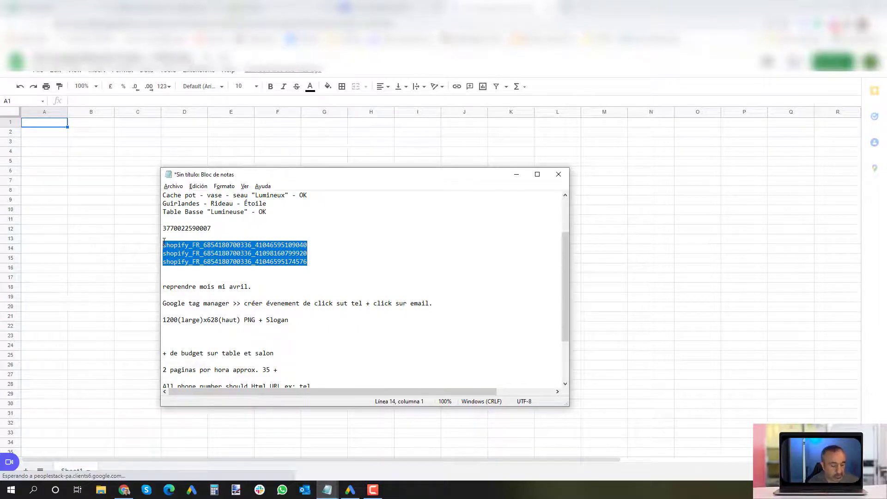
# - Paste the three copied product IDs into the spreadsheet as values only, starting at cell A2
pyautogui.click(58, 128)
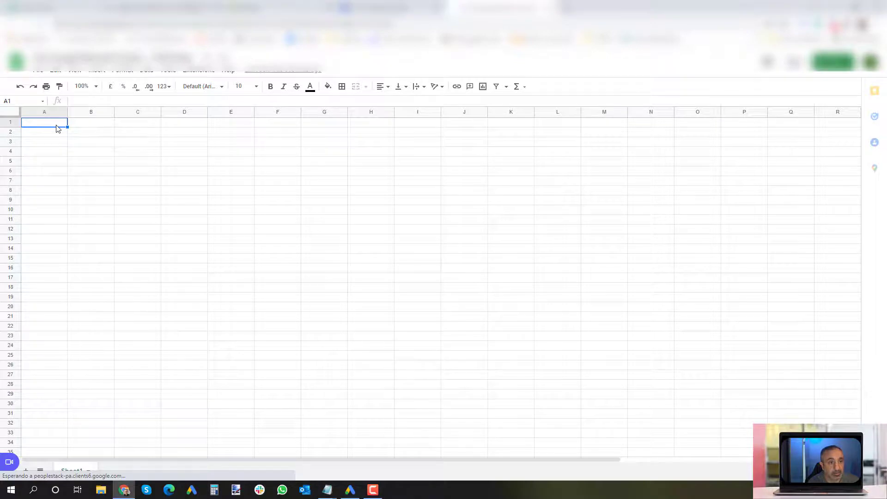
pyautogui.rightClick(55, 133)
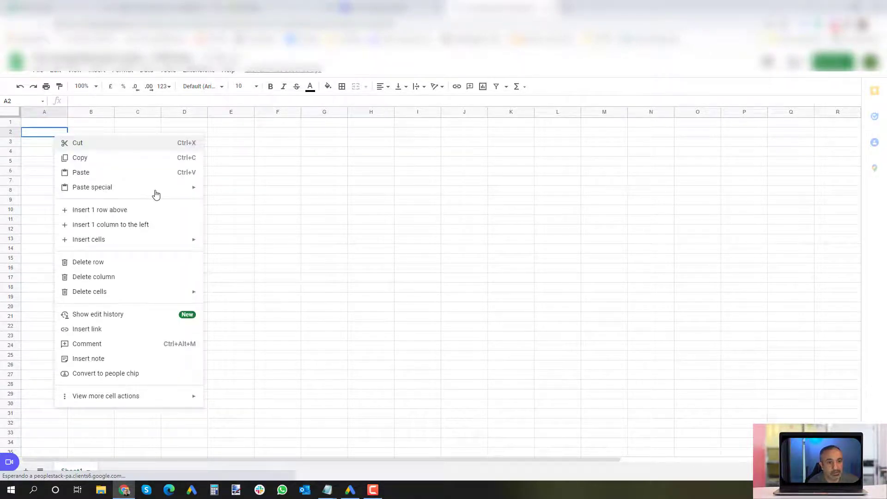
pyautogui.moveTo(174, 194)
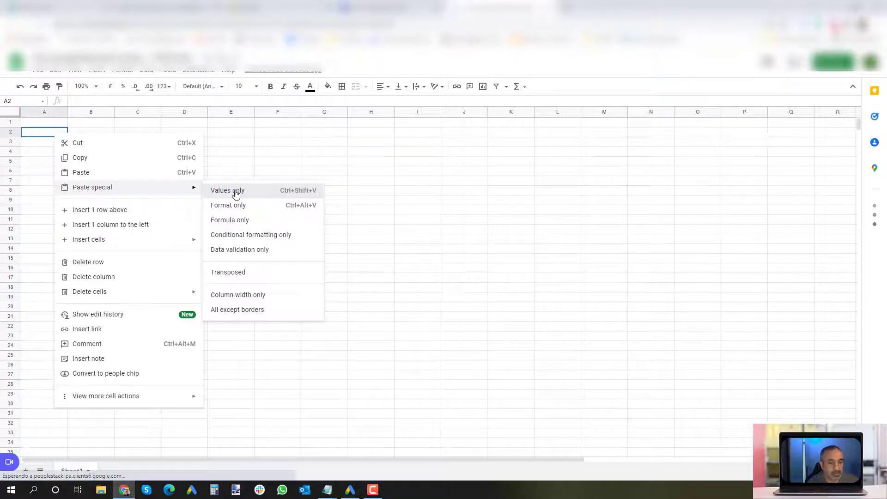
pyautogui.click(228, 190)
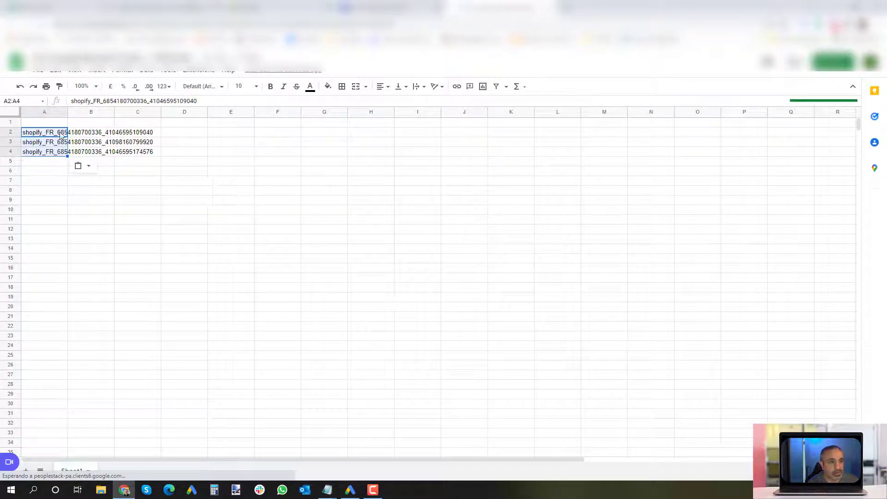
# - Enter the header "id" in A1 and fit column A's width to its contents
pyautogui.click(46, 124)
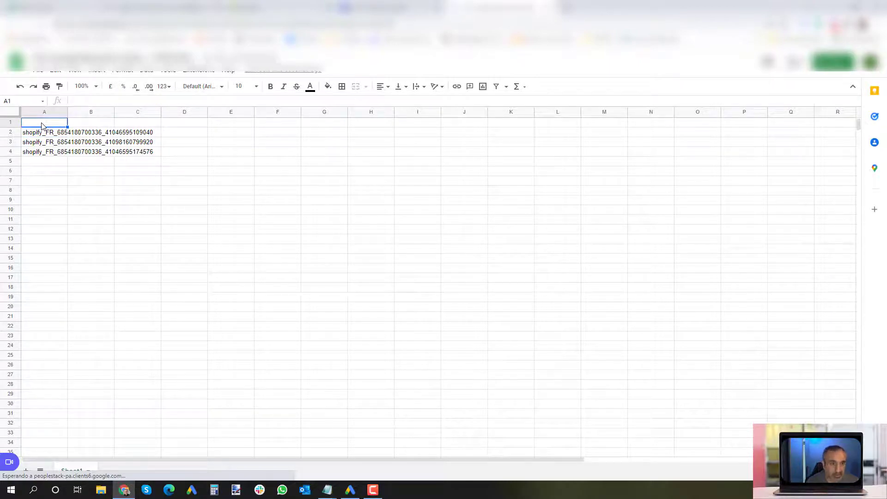
pyautogui.write('id')
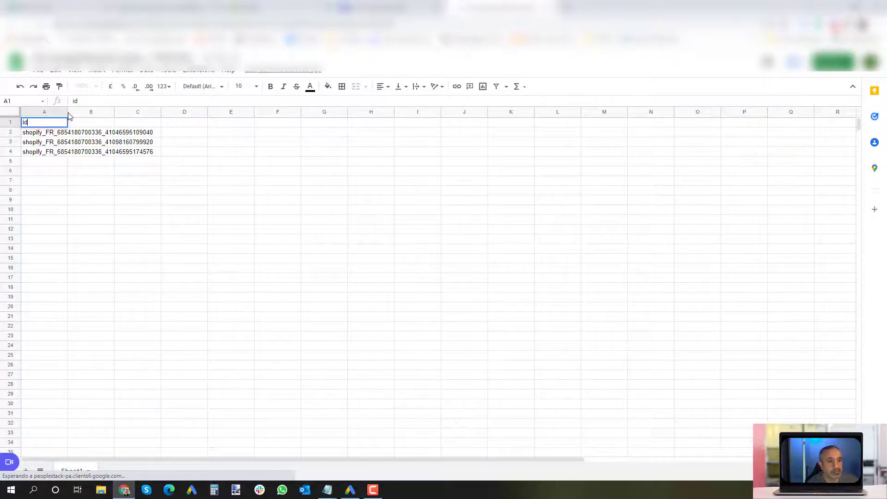
pyautogui.click(91, 180)
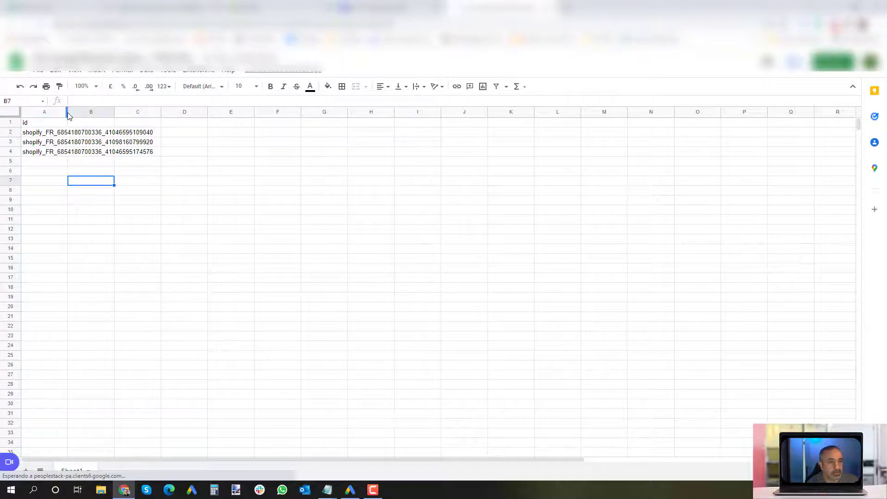
pyautogui.doubleClick(68, 112)
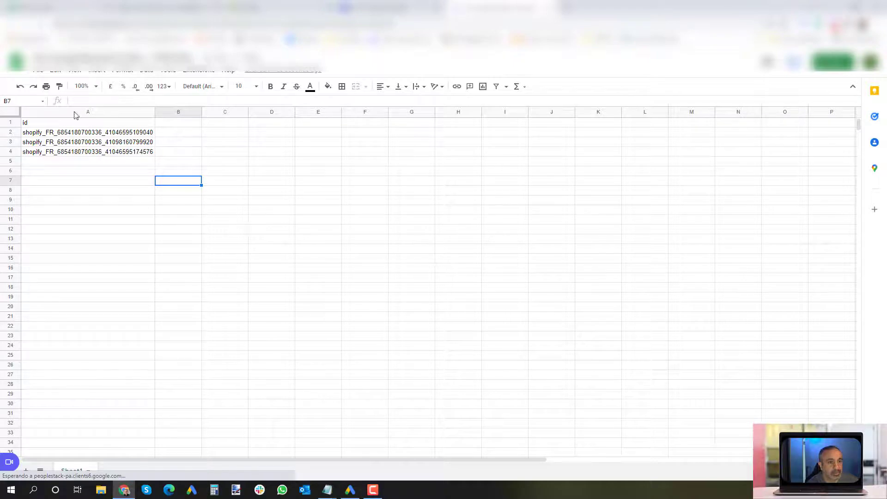
# - Enter the header "gtin" in cell B1
pyautogui.click(184, 125)
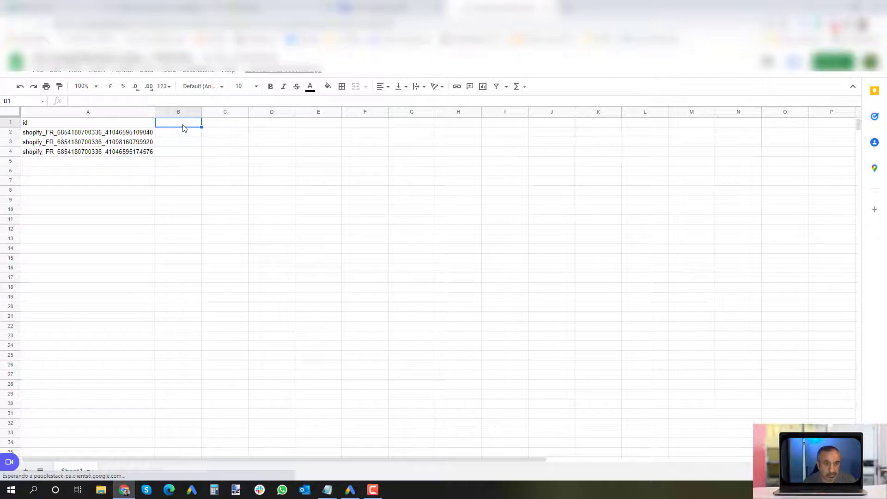
pyautogui.write('gtion')
pyautogui.press('BackSpace')
pyautogui.press('BackSpace')
pyautogui.press('BackSpace')
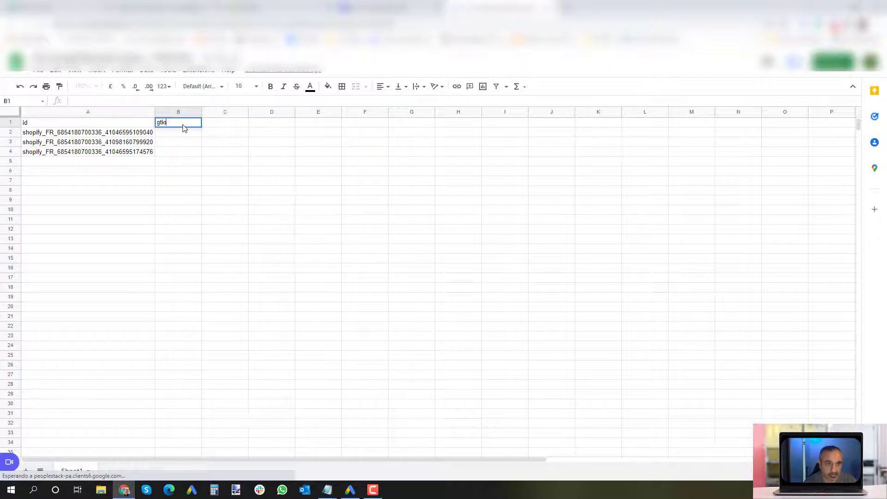
pyautogui.write('in')
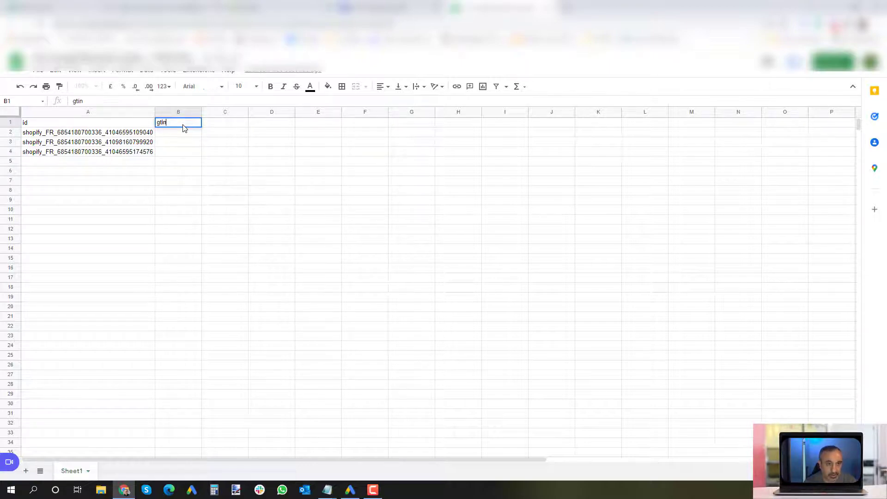
pyautogui.press('Return')
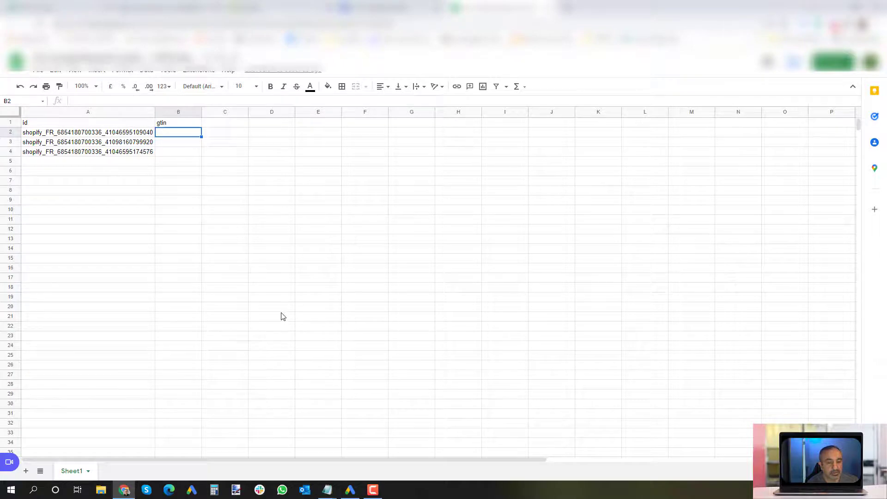
pyautogui.hotkey('alt', 'Tab')
pyautogui.moveTo(211, 229); pyautogui.dragTo(167, 225)
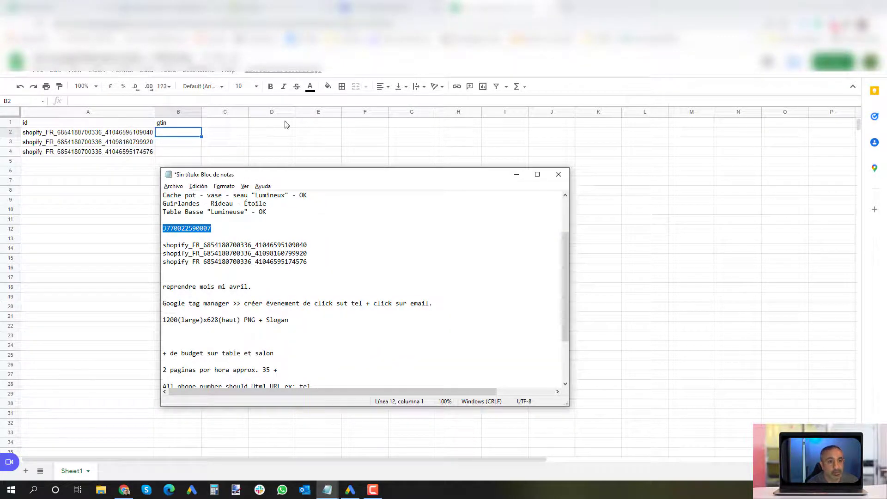
pyautogui.hotkey('alt', 'Tab')
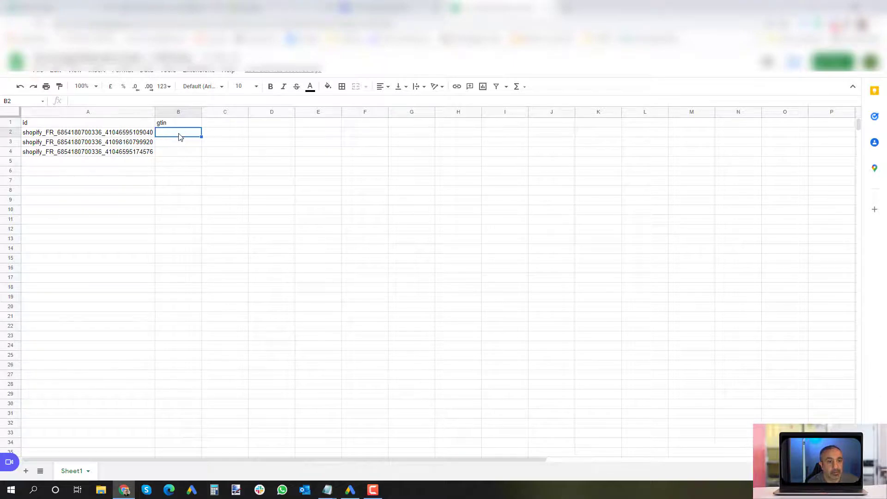
pyautogui.doubleClick(180, 134)
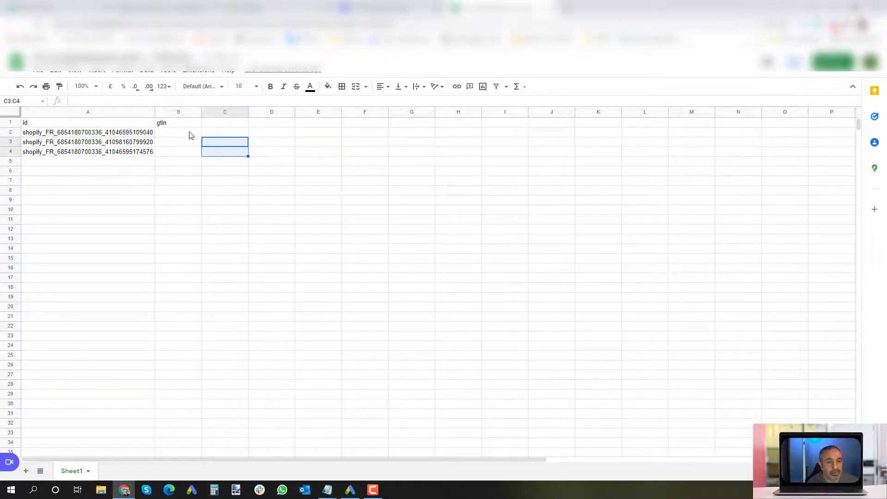
pyautogui.moveTo(174, 132); pyautogui.dragTo(183, 157)
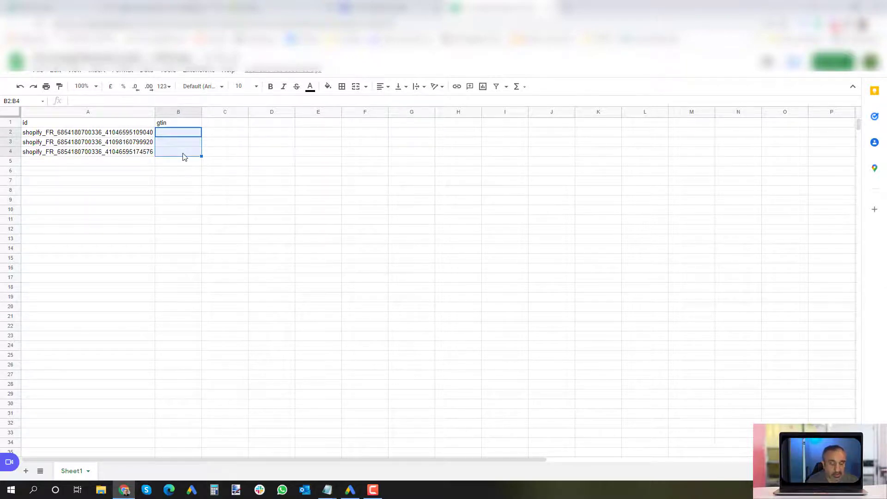
pyautogui.hotkey('ctrl', 'v')
pyautogui.click(178, 170)
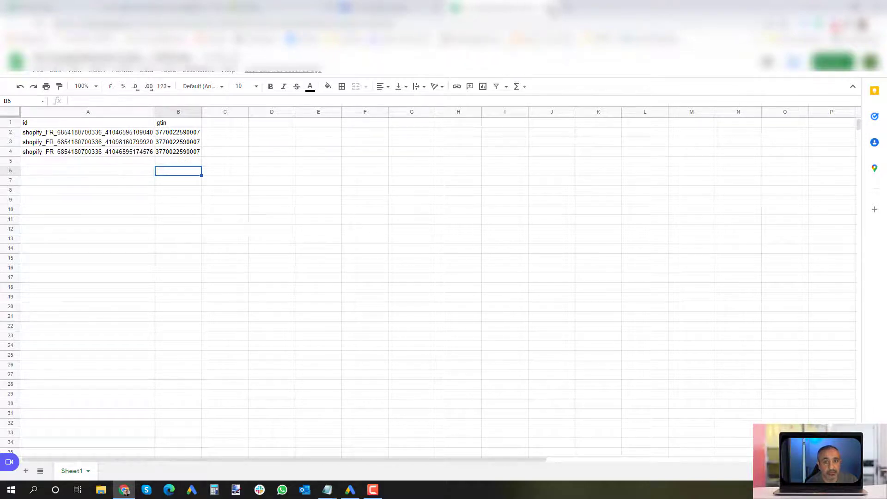
# - Return to Merchant Center, open the GTIN Feed and fetch its Google Sheets data
pyautogui.click(435, 8)
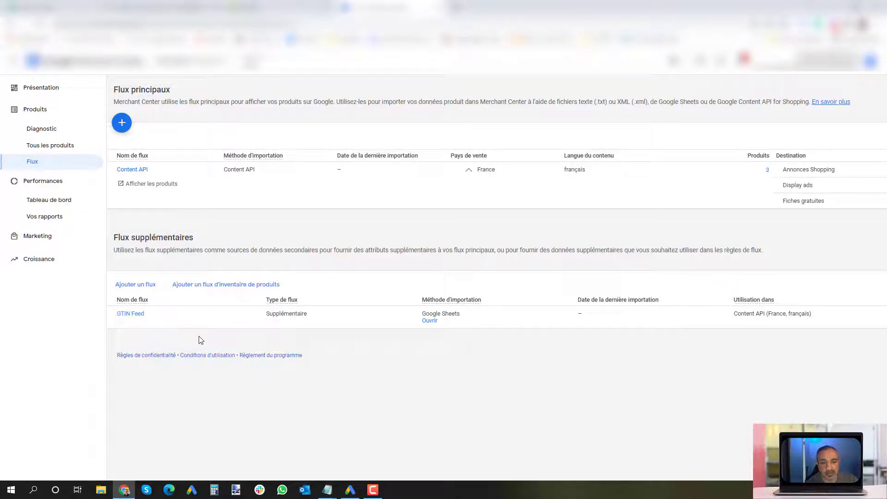
pyautogui.click(125, 315)
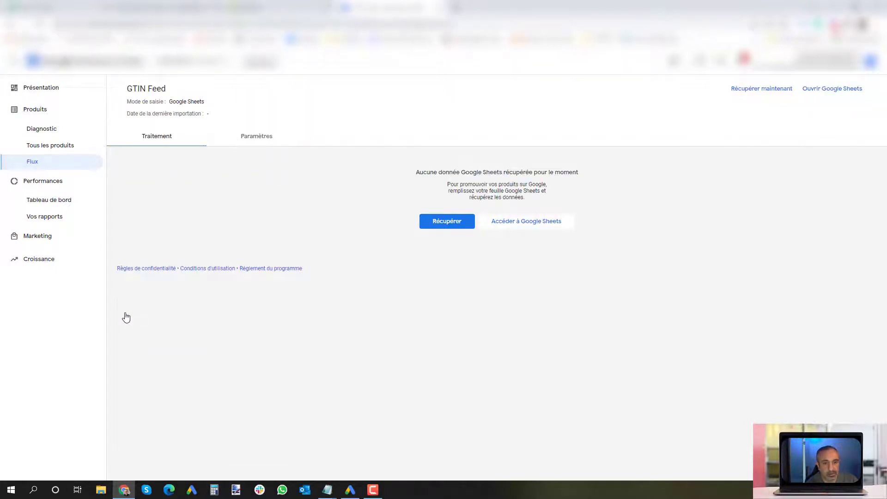
pyautogui.click(446, 225)
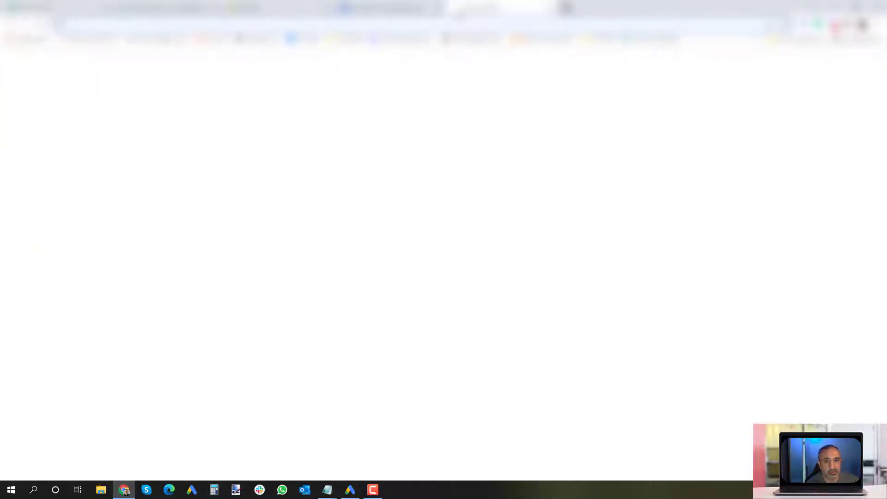
# - Search Google for "attribute gtin google merchant center" and open the Merchant Center Help article on GTIN [gtin]
pyautogui.hotkey('ctrl', 'l')
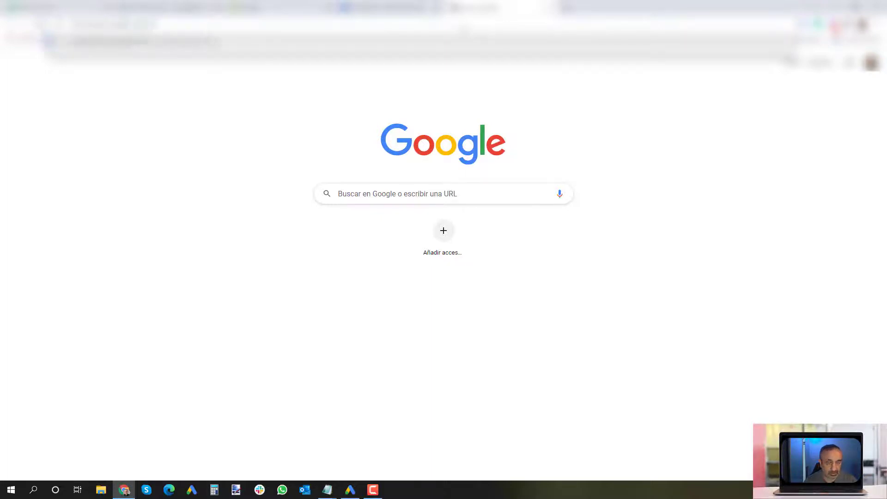
pyautogui.press('Return')
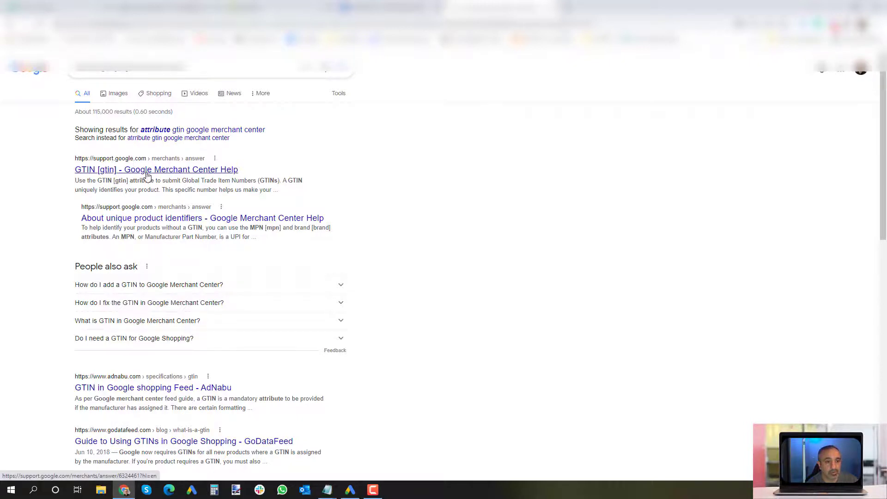
pyautogui.click(287, 220)
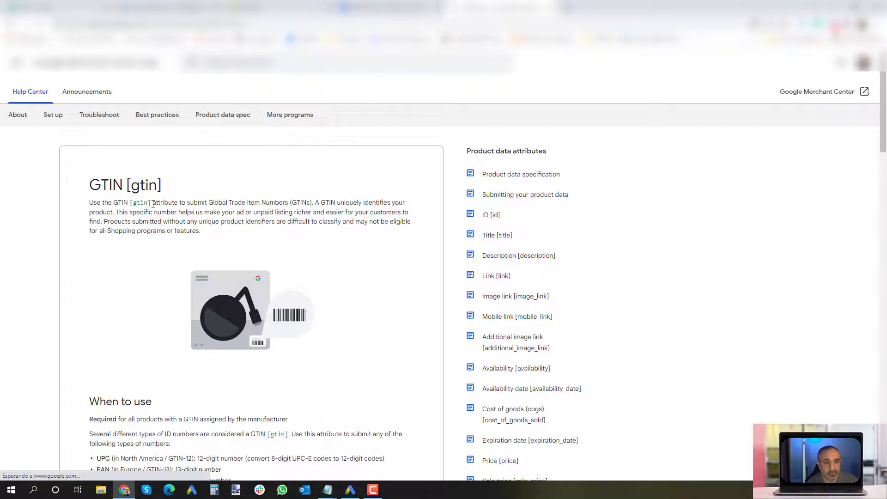
# - Compare the GTIN in the Notepad notes with the accepted number types listed in the article's "When to use" section
pyautogui.scroll(-4, 429, 271)
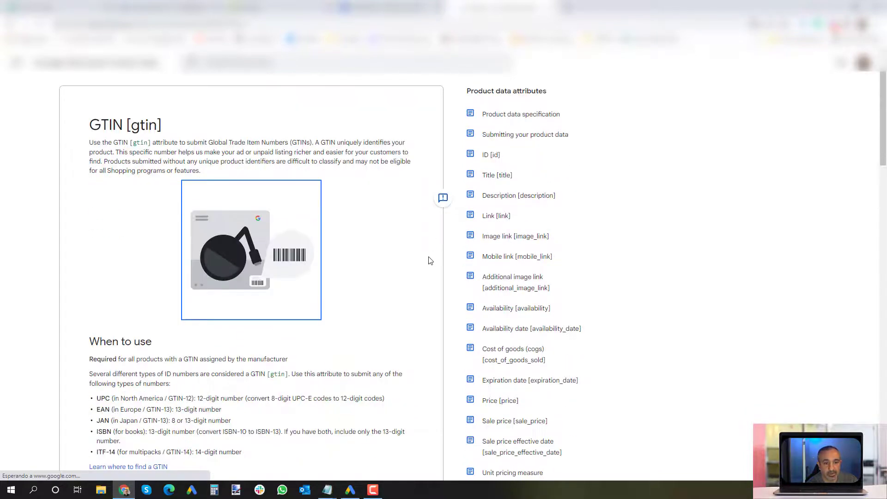
pyautogui.scroll(-1, 428, 261)
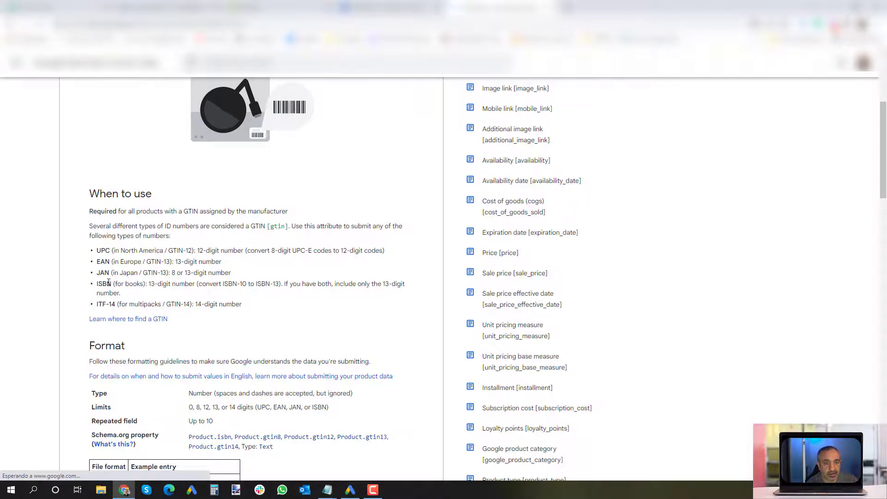
pyautogui.moveTo(327, 489)
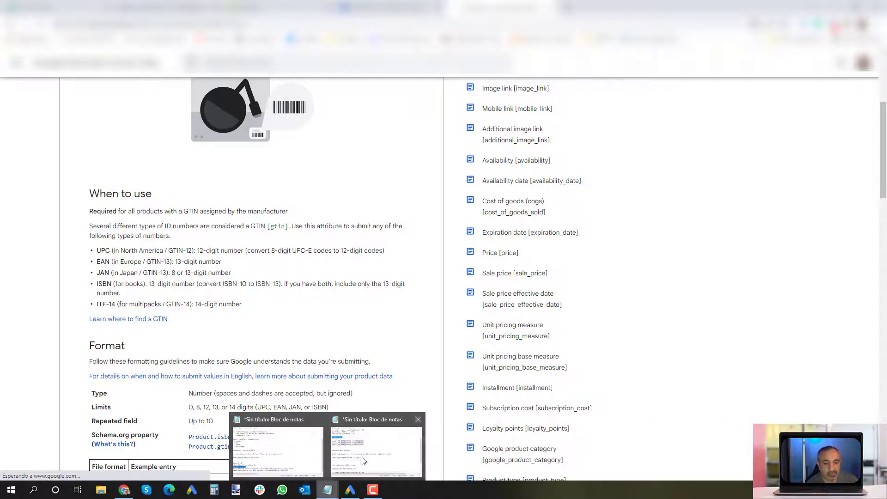
pyautogui.click(384, 449)
pyautogui.click(214, 228)
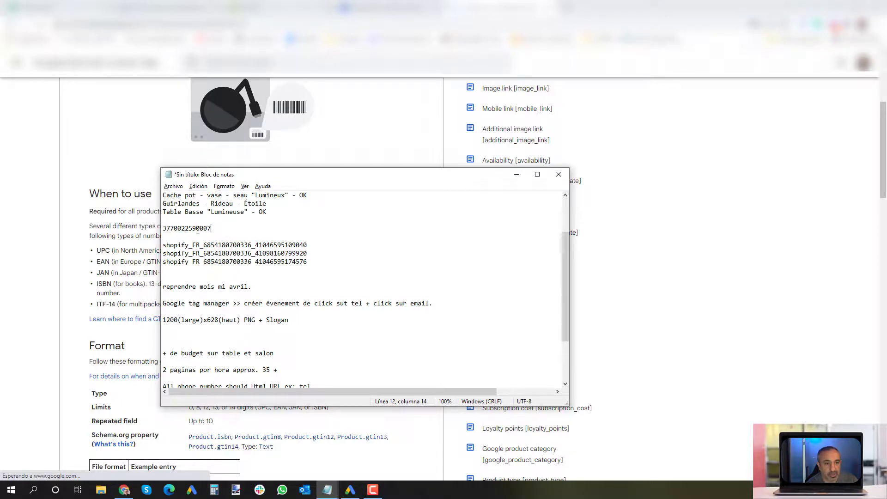
pyautogui.moveTo(197, 230); pyautogui.dragTo(220, 230)
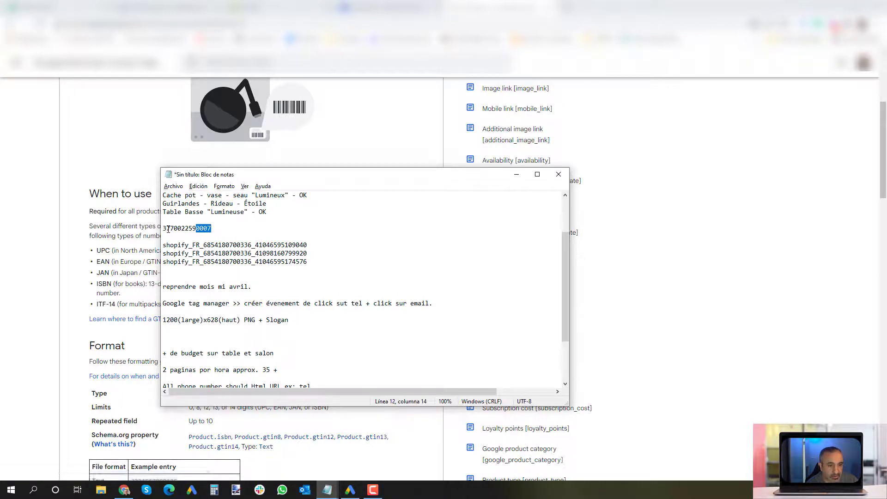
pyautogui.click(65, 249)
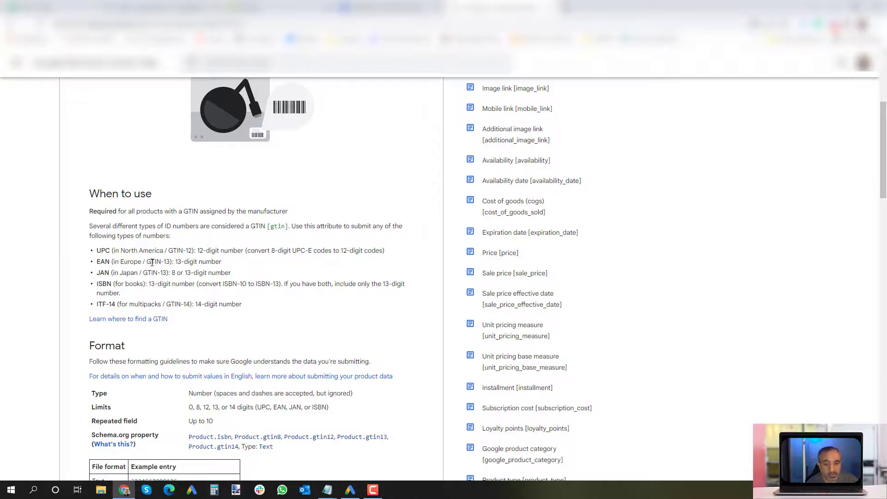
# - Review the help article's Format section and its minimum requirements for submitting GTINs
pyautogui.scroll(5, 670, 298)
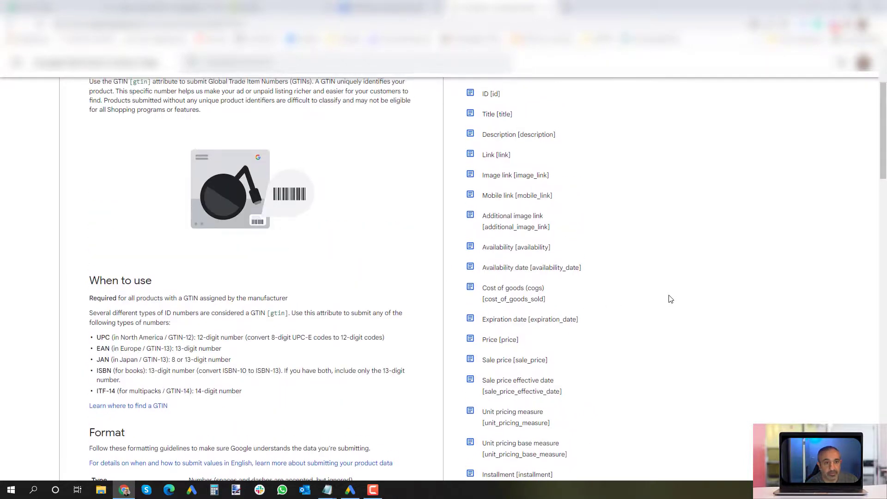
pyautogui.scroll(-1, 671, 299)
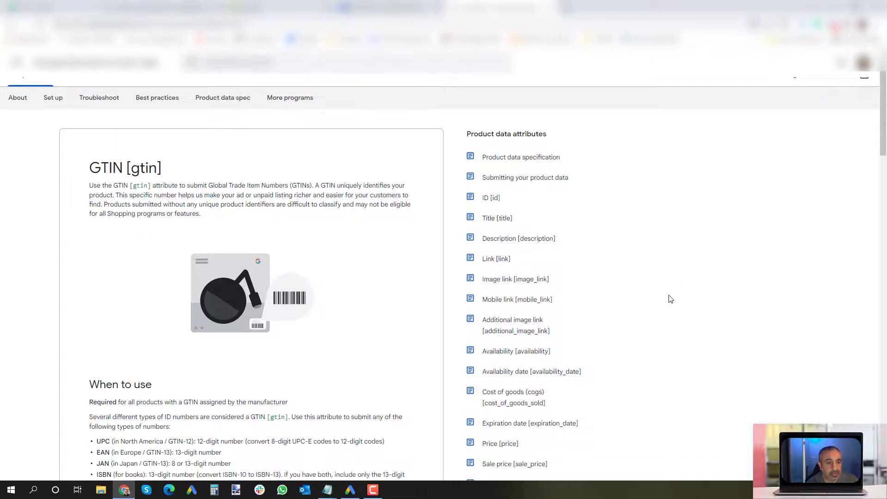
pyautogui.scroll(1, 670, 299)
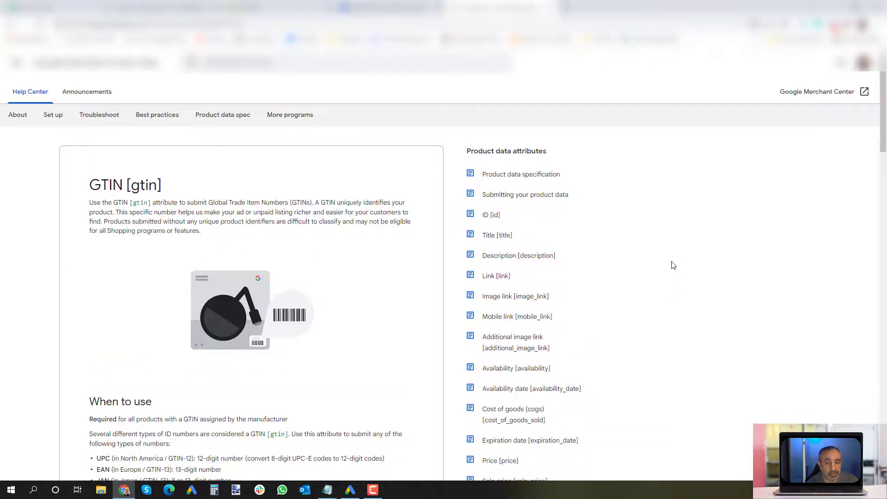
pyautogui.scroll(-9, 657, 255)
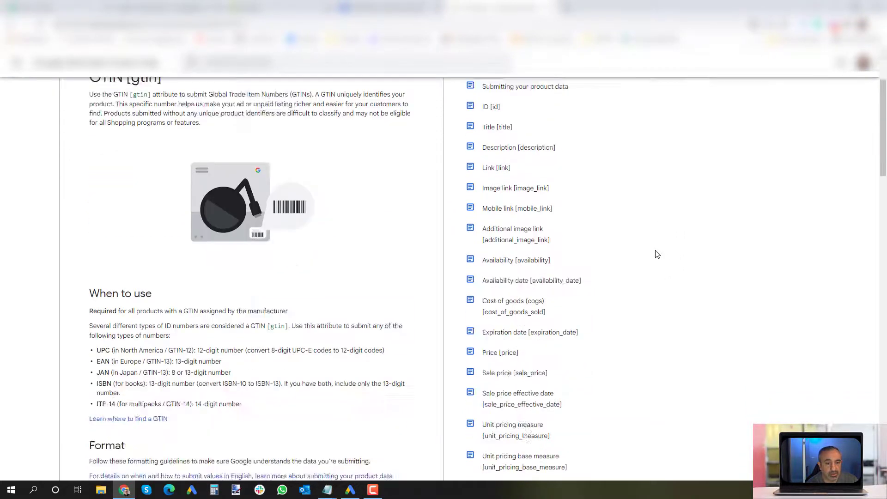
pyautogui.scroll(-5, 656, 254)
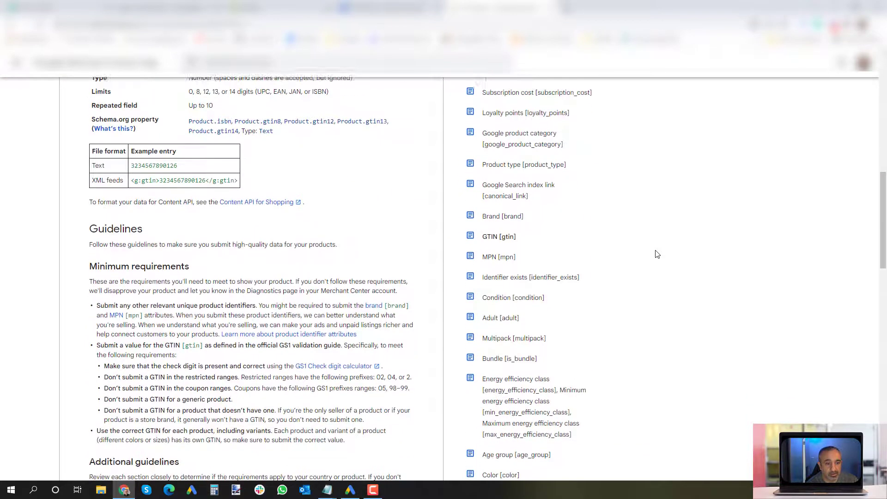
pyautogui.scroll(-4, 657, 254)
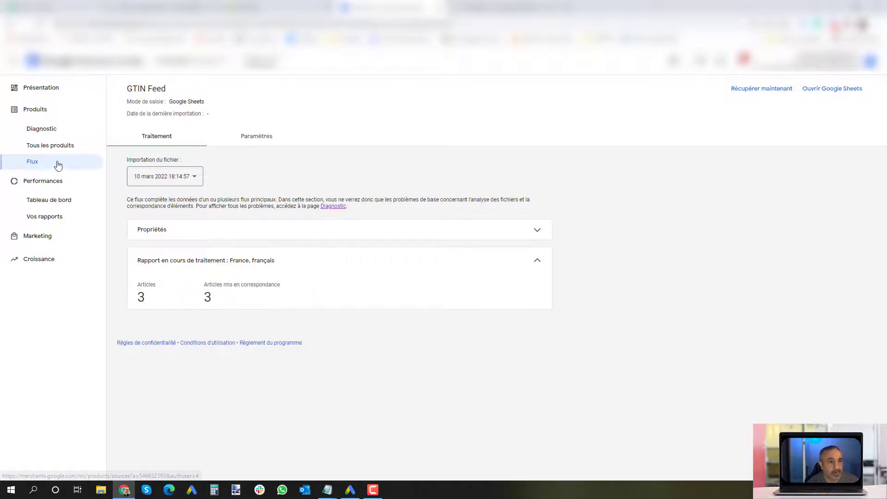
# - In Merchant Center, open the "Cure 1 MOIS ( 1 bouteille )" product from the full product list and check the gtin in its final attributes
pyautogui.click(67, 151)
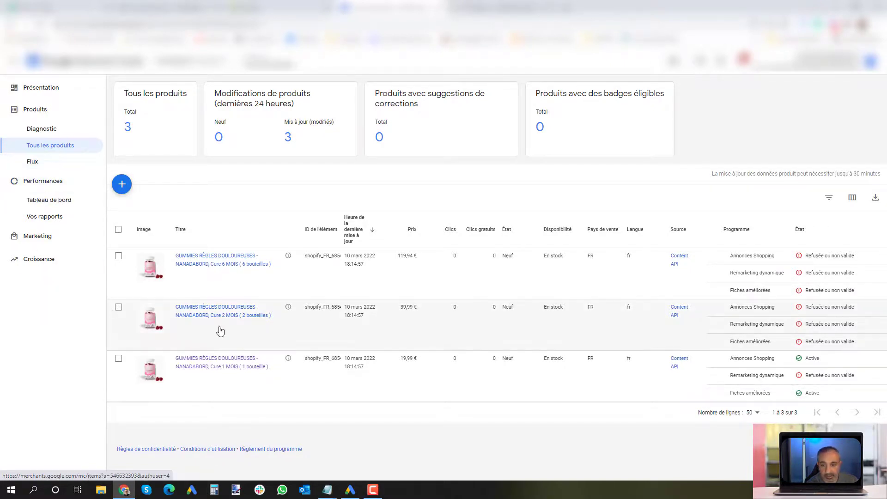
pyautogui.click(236, 365)
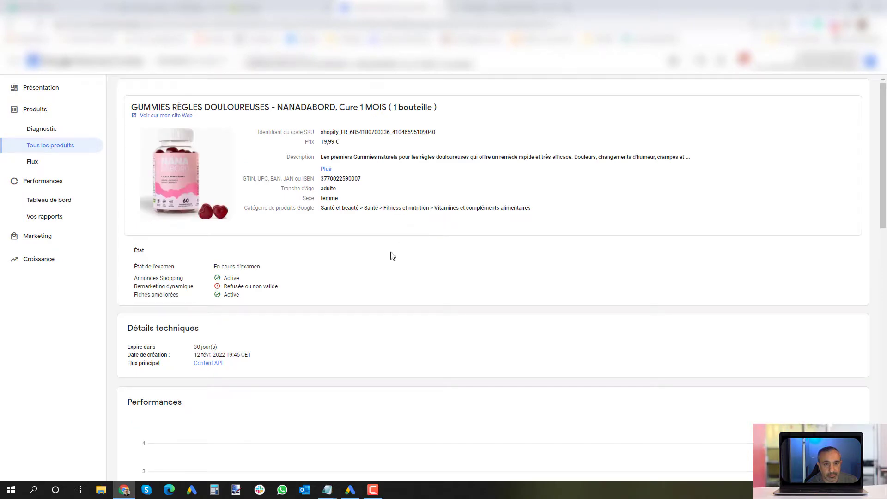
pyautogui.scroll(-1, 393, 256)
pyautogui.scroll(-1, 392, 256)
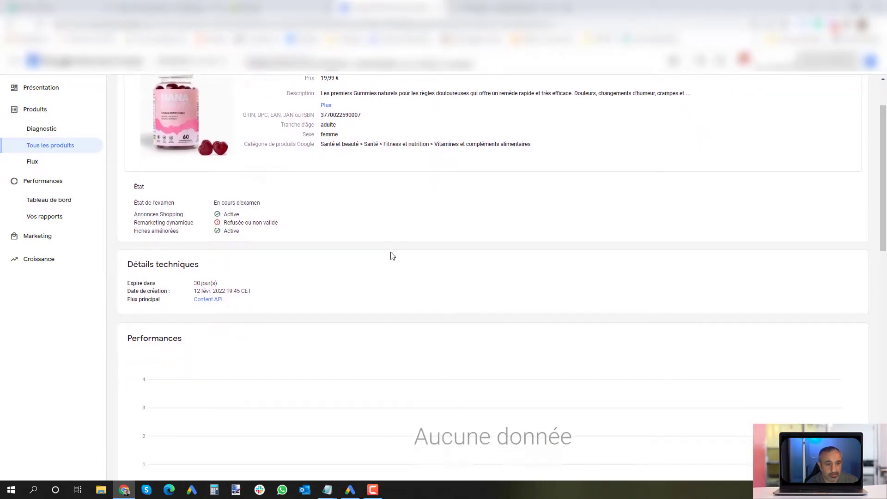
pyautogui.scroll(-5, 392, 256)
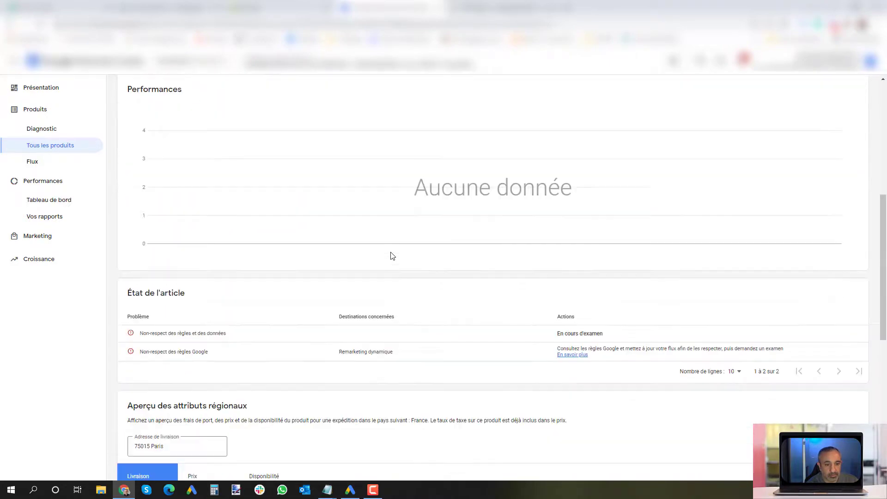
pyautogui.scroll(-5, 392, 255)
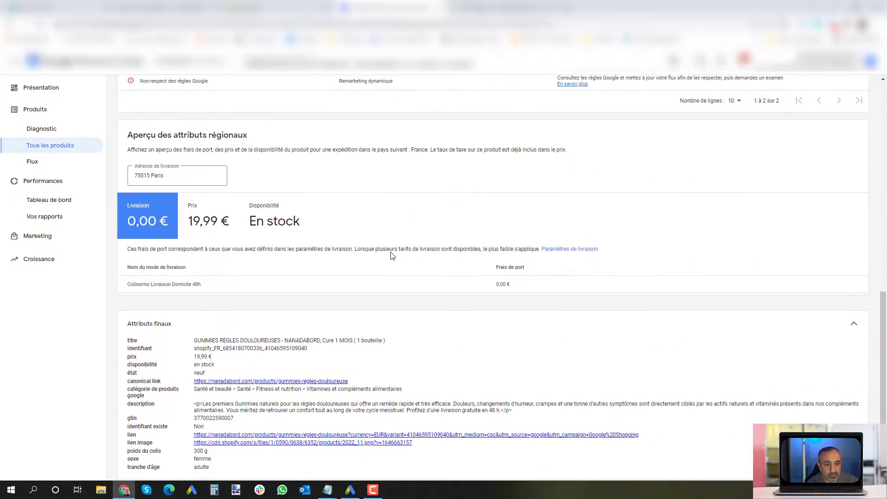
pyautogui.scroll(-2, 392, 256)
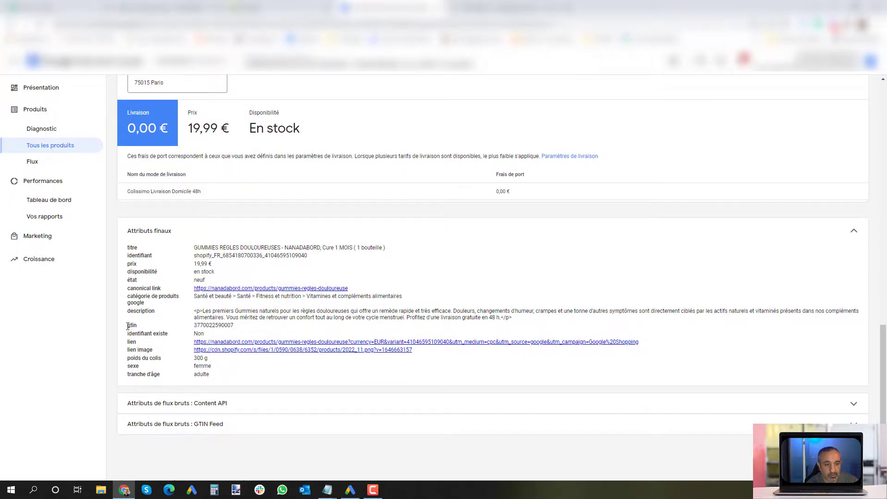
pyautogui.moveTo(127, 326); pyautogui.dragTo(242, 331)
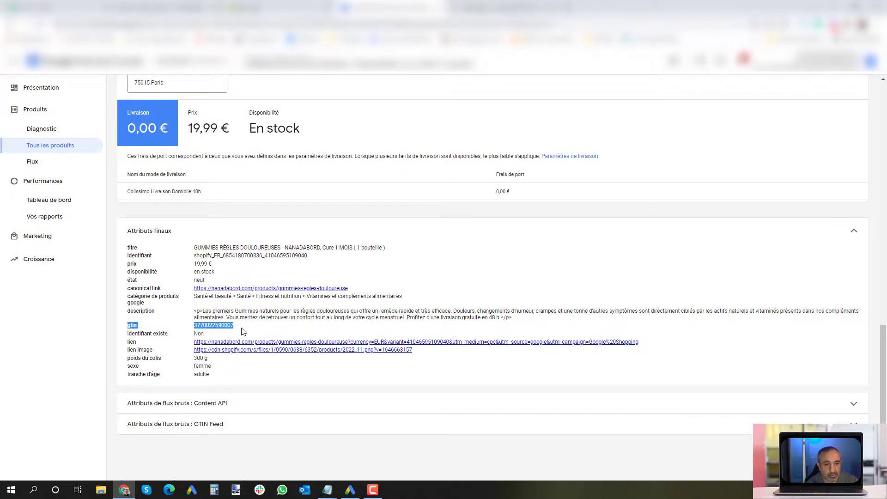